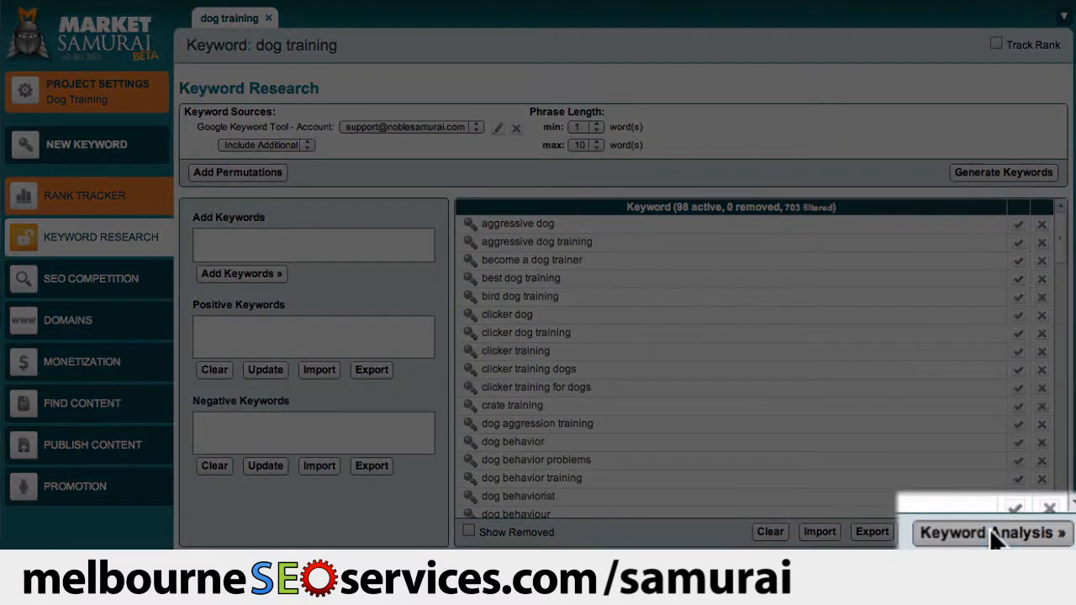
Switch the keyword analysis filter to No Filters and return to keyword generation
{"action": "left_click", "coordinate": [989, 528]}
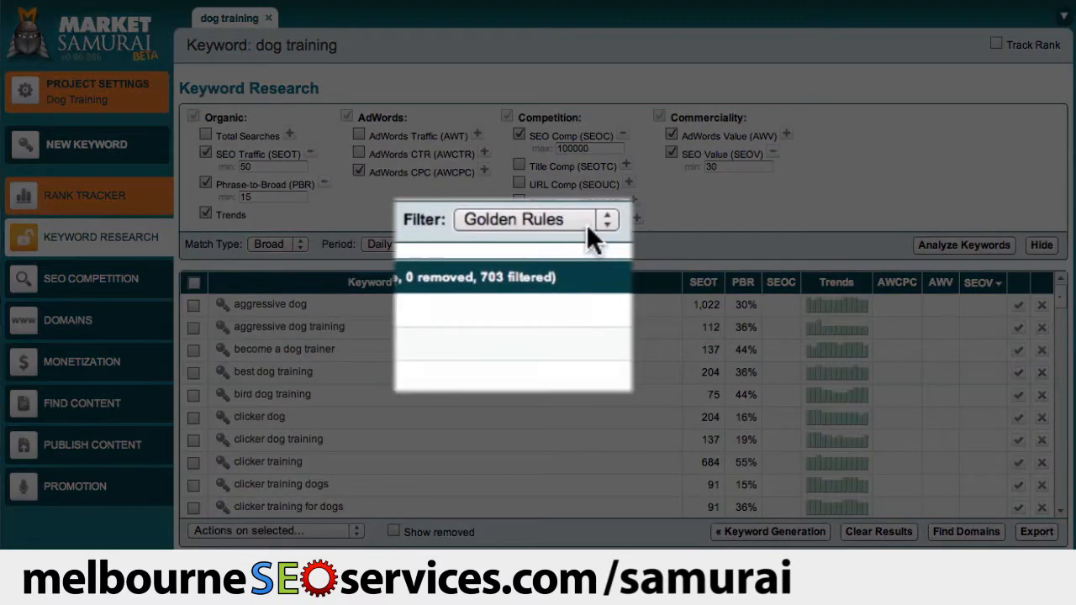
{"action": "left_click", "coordinate": [586, 223]}
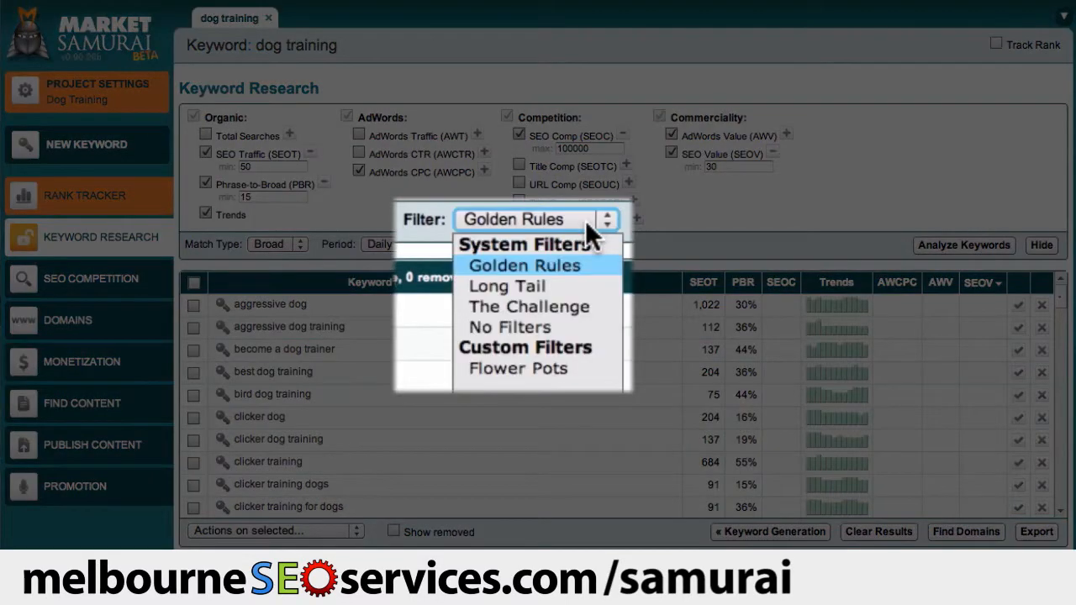
{"action": "left_click", "coordinate": [563, 325]}
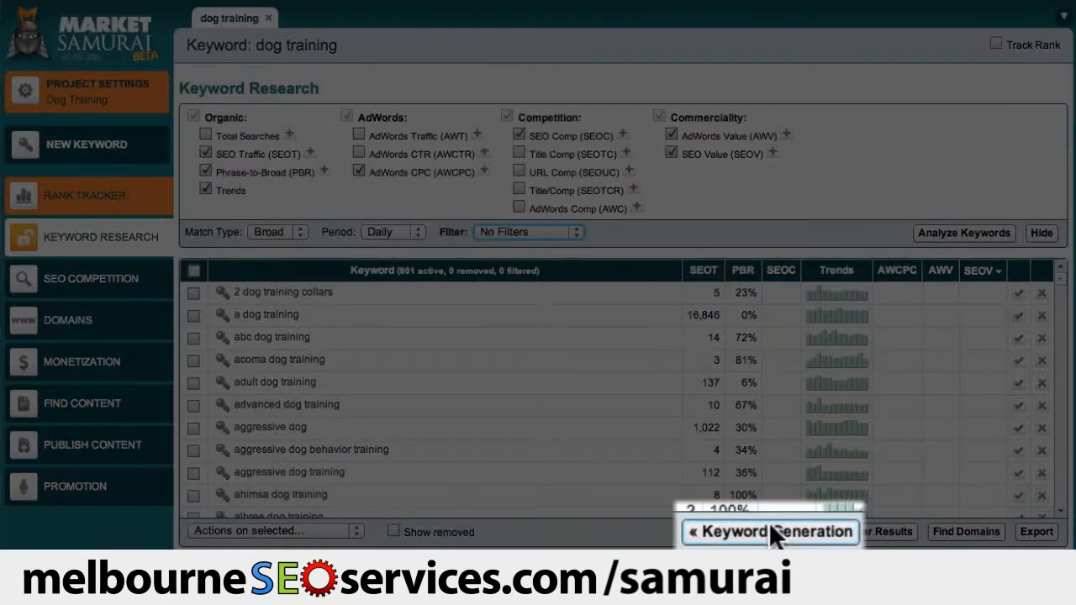
{"action": "left_click", "coordinate": [770, 526]}
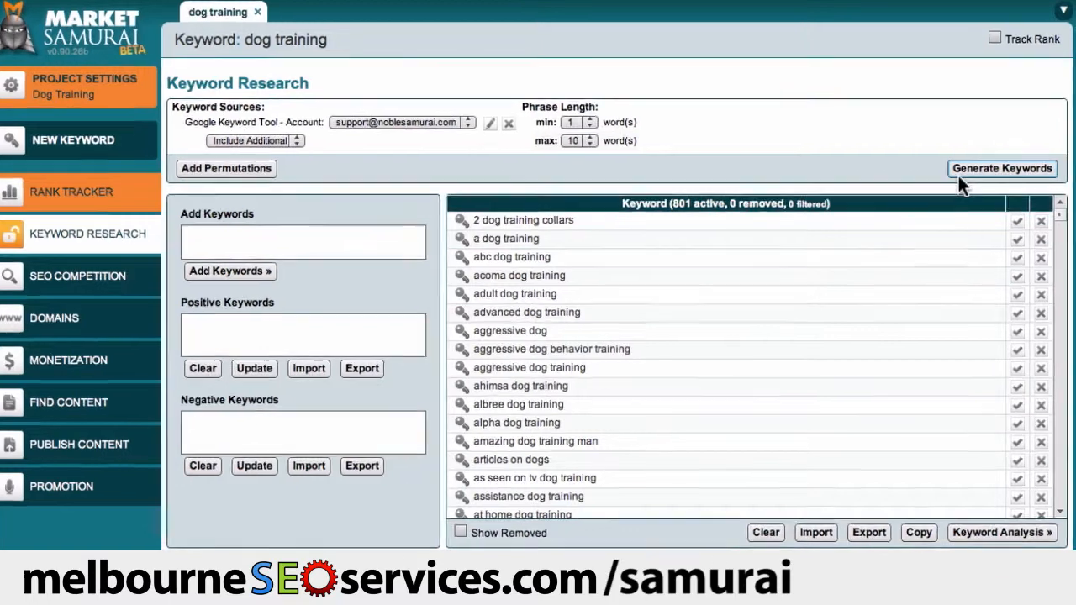
Remove the exact keyword "crate training" from the generated keyword list
{"action": "scroll", "coordinate": [1043, 72], "scroll_direction": "down", "scroll_amount": 10}
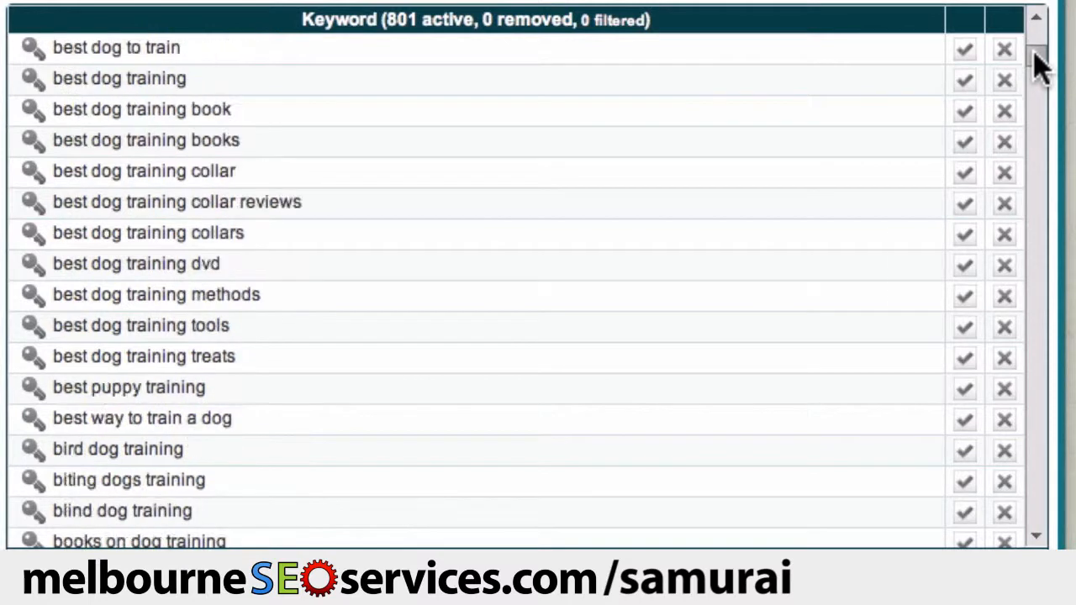
{"action": "scroll", "coordinate": [1042, 75], "scroll_direction": "down", "scroll_amount": 11}
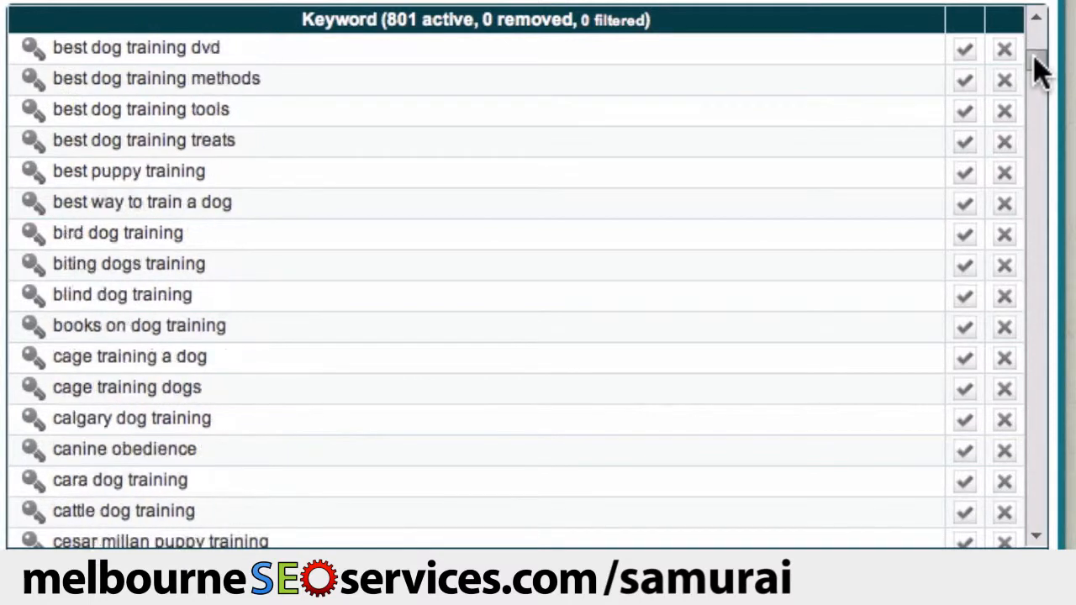
{"action": "scroll", "coordinate": [1040, 84], "scroll_direction": "down", "scroll_amount": 4}
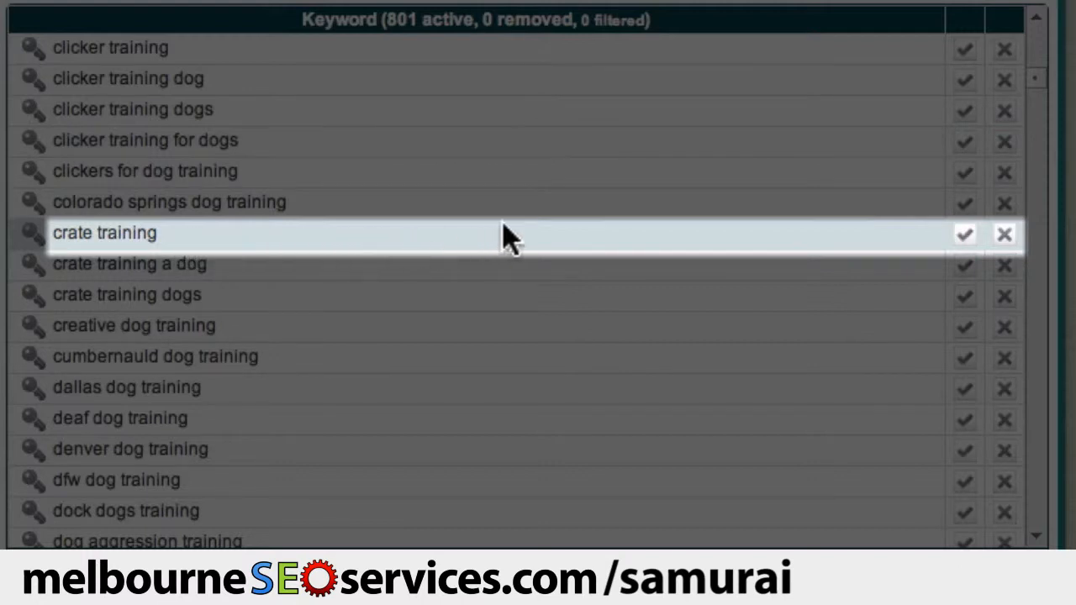
{"action": "left_click", "coordinate": [1005, 236]}
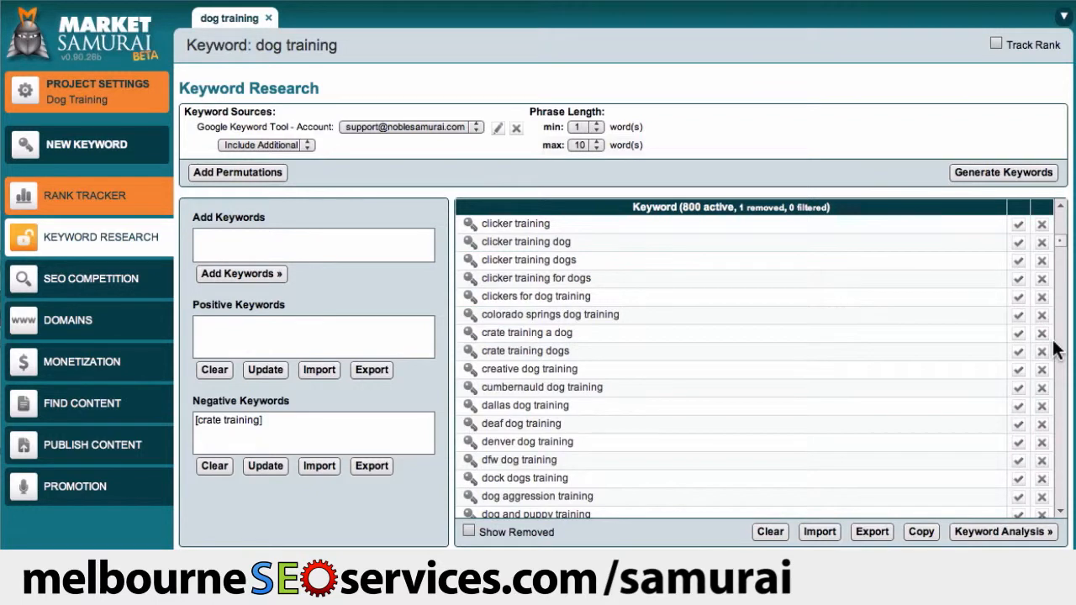
Exclude all keywords containing the words "collar" and "collars" from the keyword list
{"action": "scroll", "coordinate": [1056, 351], "scroll_direction": "down", "scroll_amount": 1}
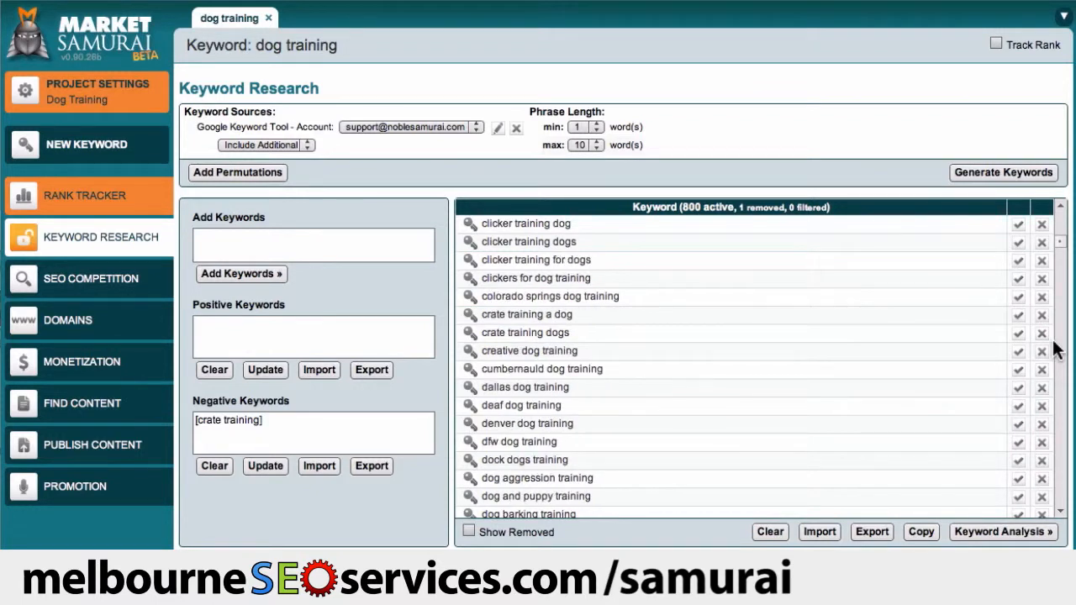
{"action": "left_click_drag", "start_coordinate": [1061, 255], "coordinate": [1061, 263]}
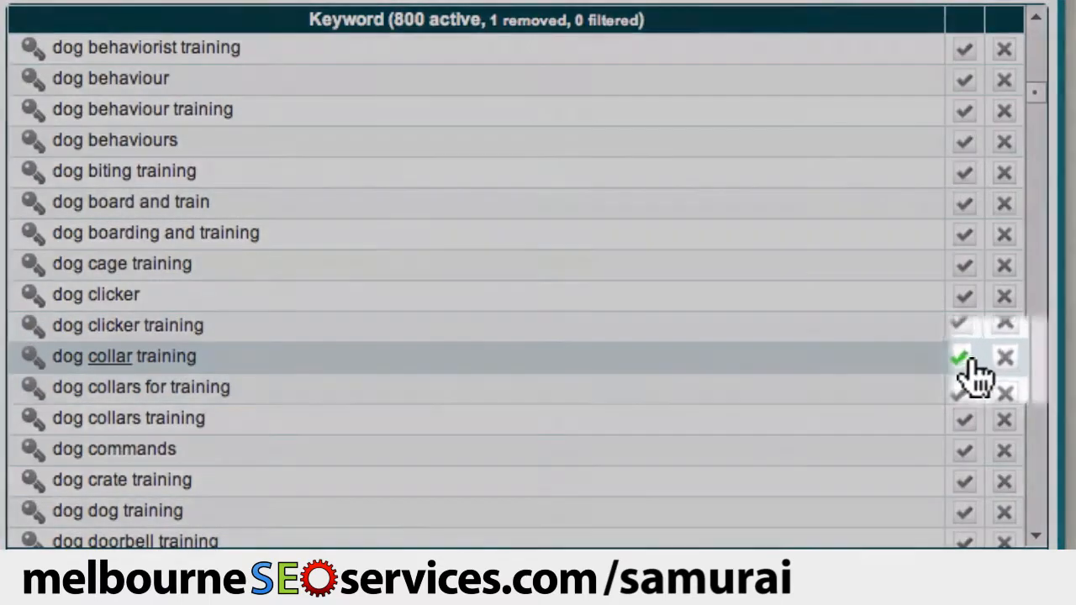
{"action": "left_click", "coordinate": [1005, 359]}
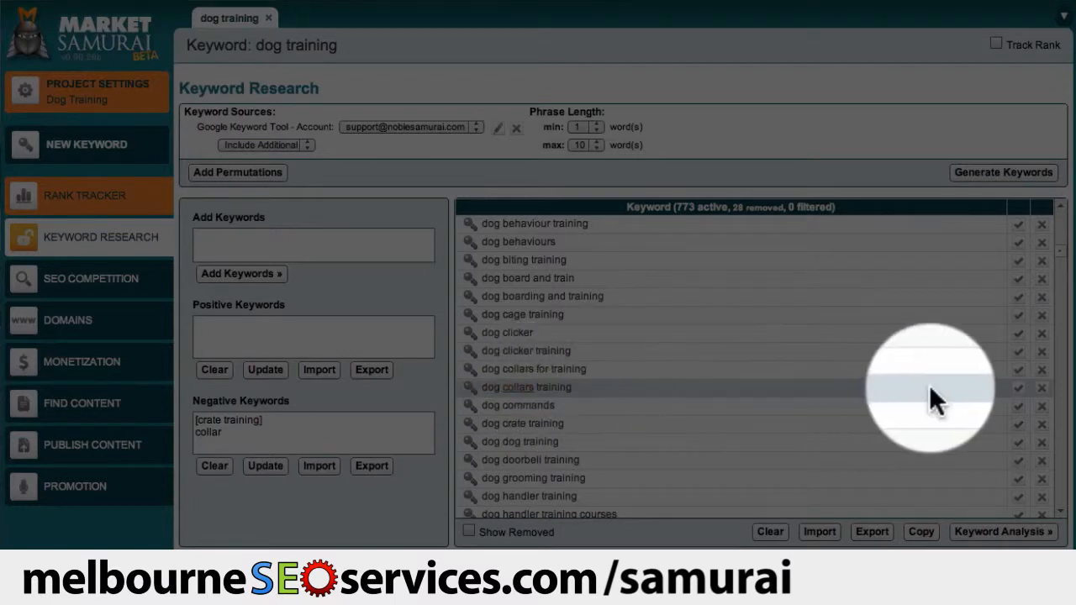
{"action": "left_click", "coordinate": [1041, 387]}
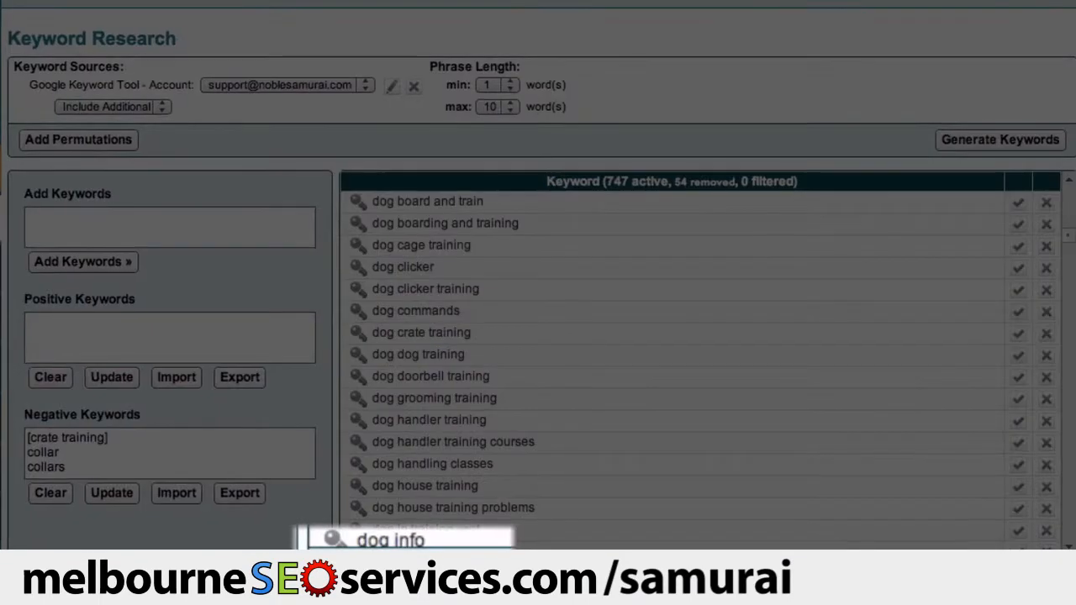
Restrict the list to keywords containing "behaviour", and clear both the positive and negative keywords
{"action": "left_click", "coordinate": [384, 563]}
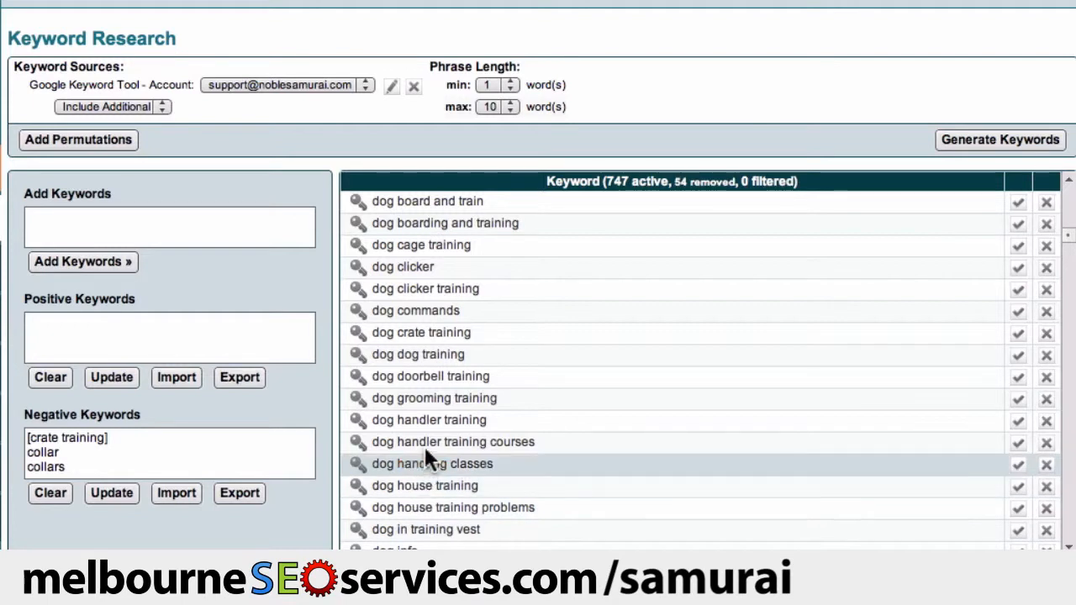
{"action": "scroll", "coordinate": [433, 353], "scroll_direction": "up", "scroll_amount": 3}
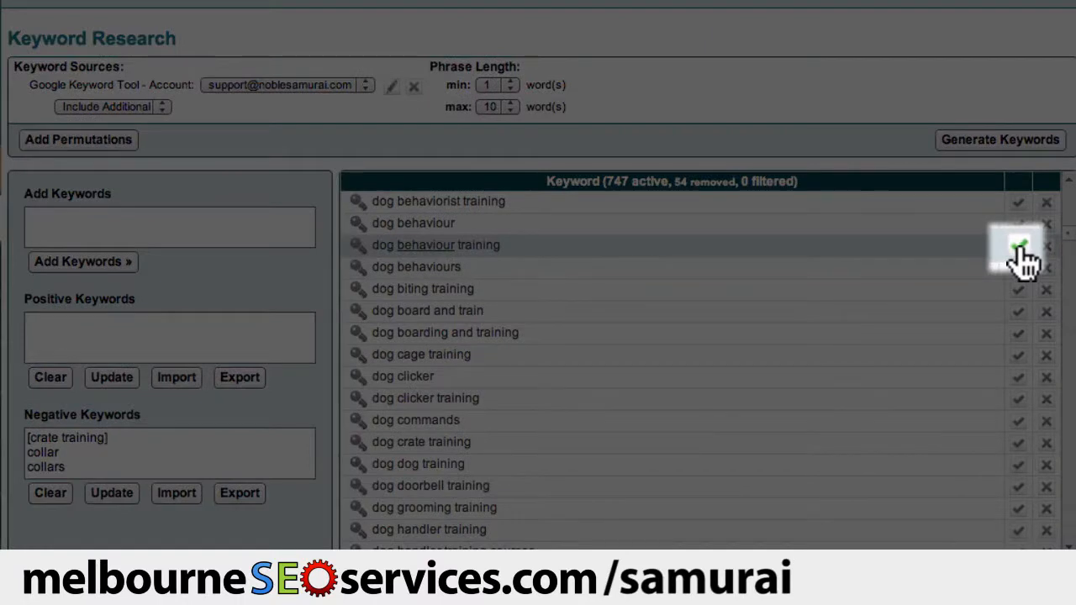
{"action": "left_click", "coordinate": [1018, 246]}
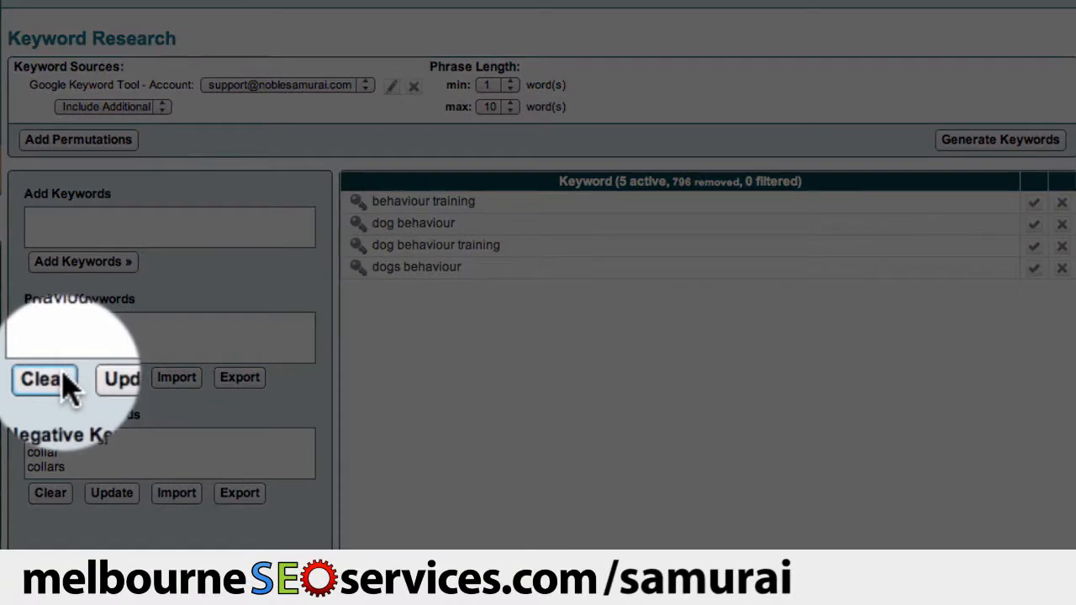
{"action": "left_click", "coordinate": [53, 378]}
{"action": "left_click", "coordinate": [52, 492]}
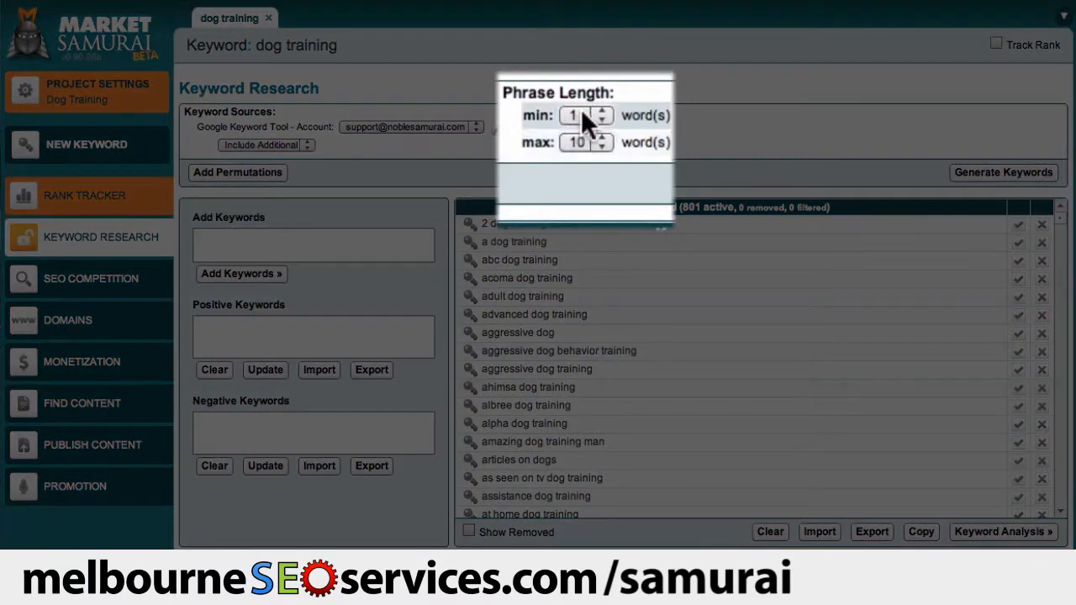
Try a minimum phrase length of 3 words and reset it to 1 word
{"action": "left_click", "coordinate": [580, 110]}
{"action": "left_click", "coordinate": [579, 171]}
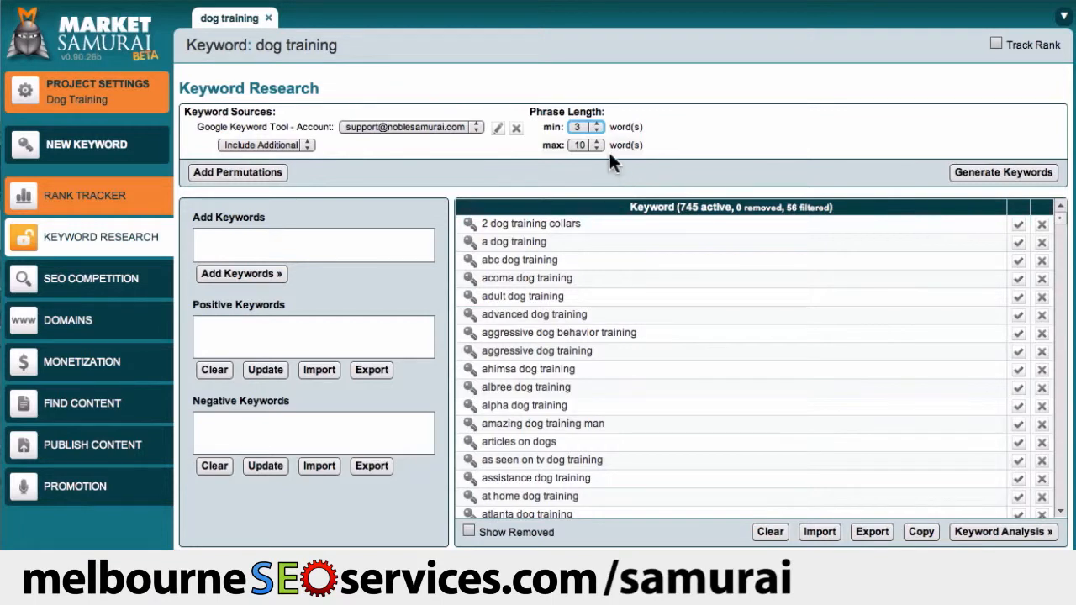
{"action": "left_click", "coordinate": [598, 127]}
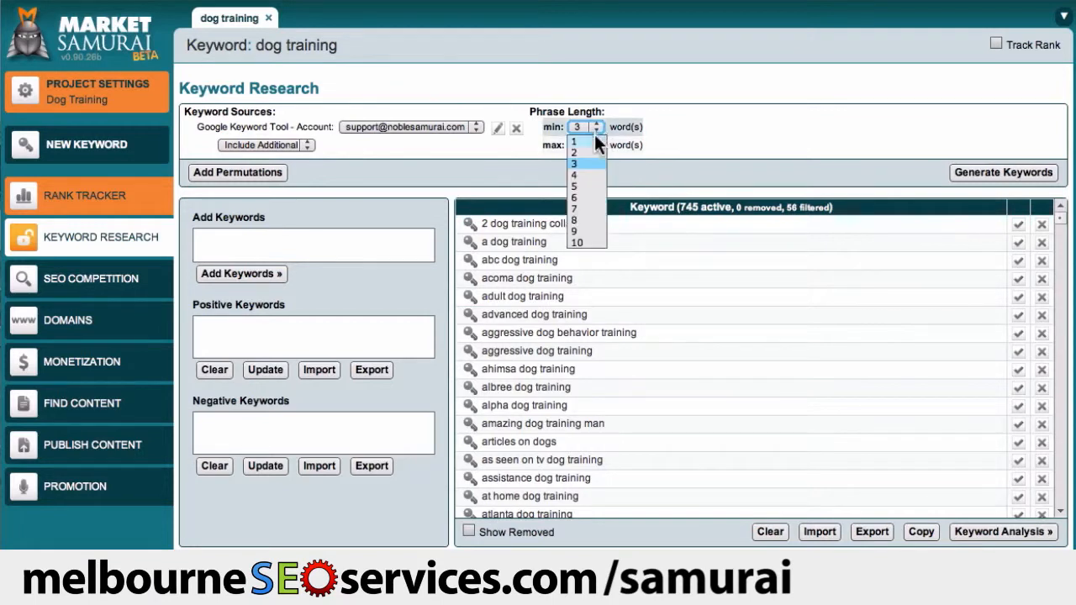
{"action": "left_click", "coordinate": [594, 136]}
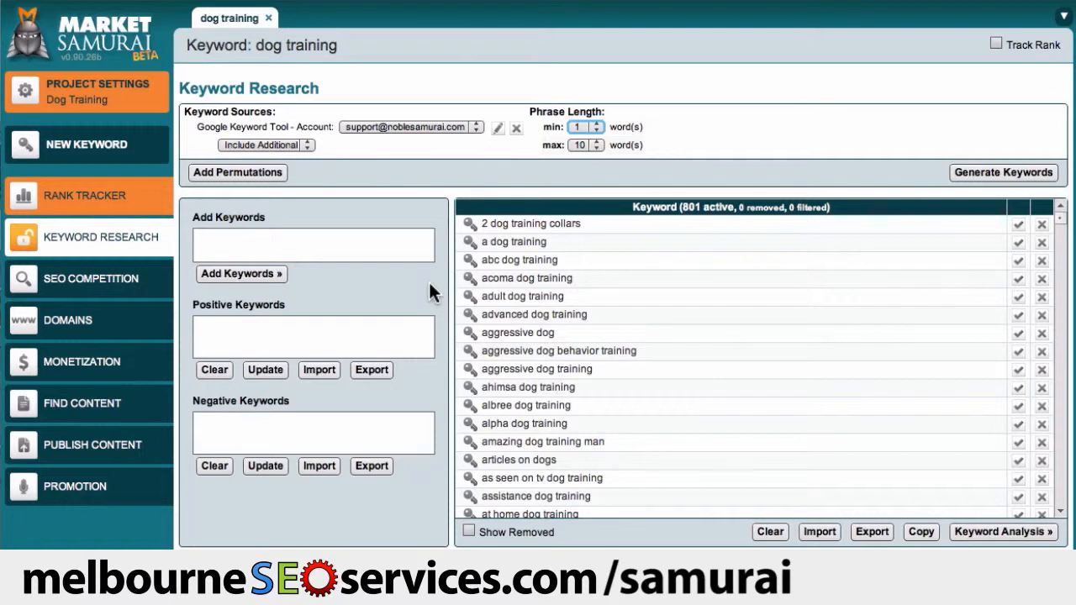
Add the keyword "dog food" manually to the keyword list
{"action": "left_click", "coordinate": [295, 248]}
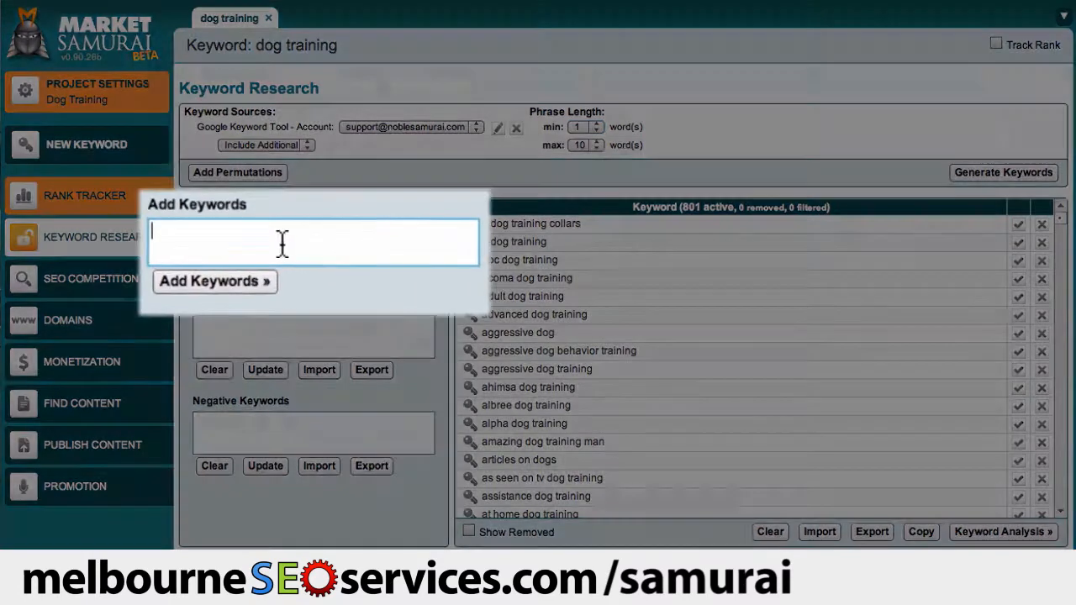
{"action": "type", "text": "dog food"}
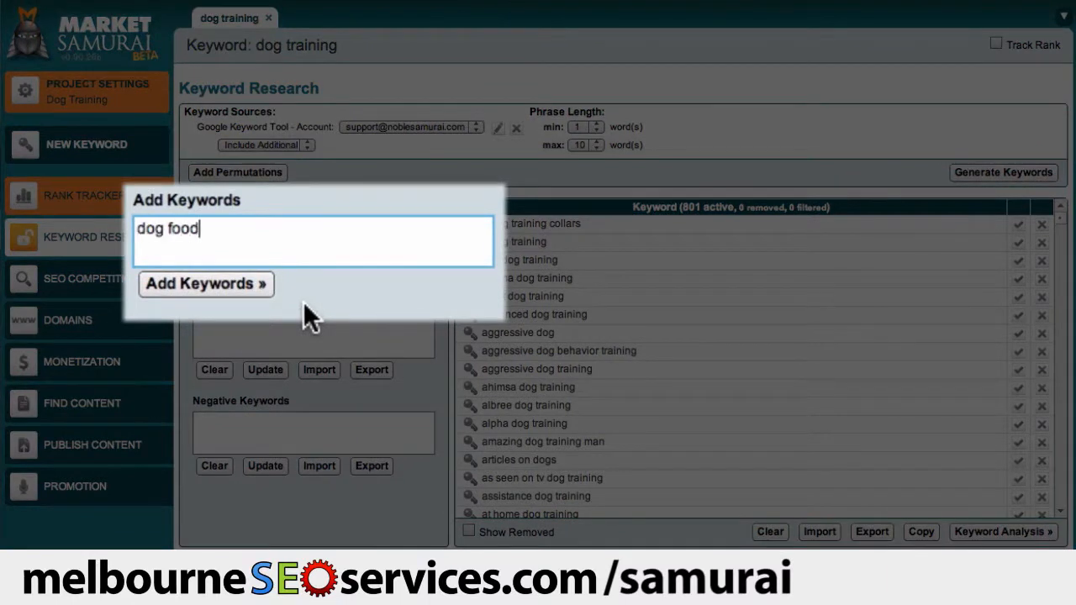
{"action": "key", "text": "Tab"}
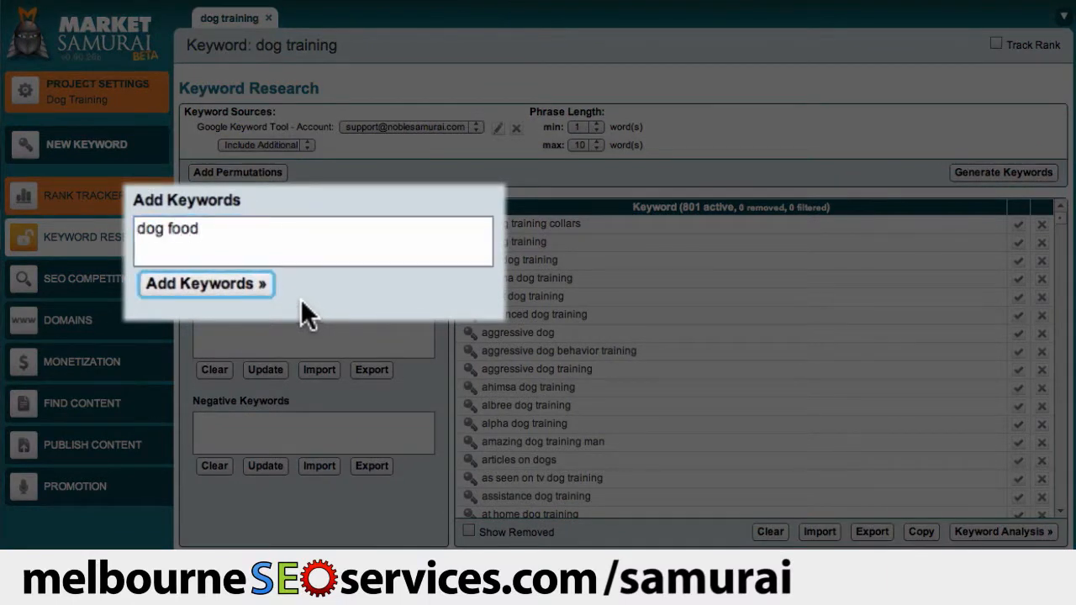
{"action": "left_click", "coordinate": [256, 283]}
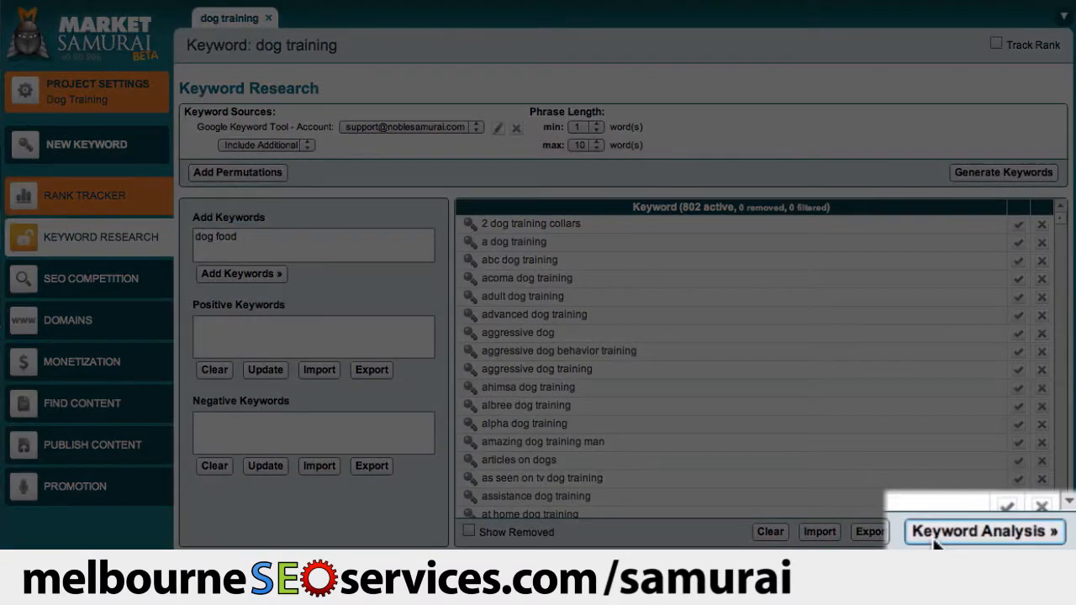
In the keyword analysis, filter the keywords by a minimum Phrase-to-Broad (PBR) value of 15
{"action": "left_click", "coordinate": [935, 540]}
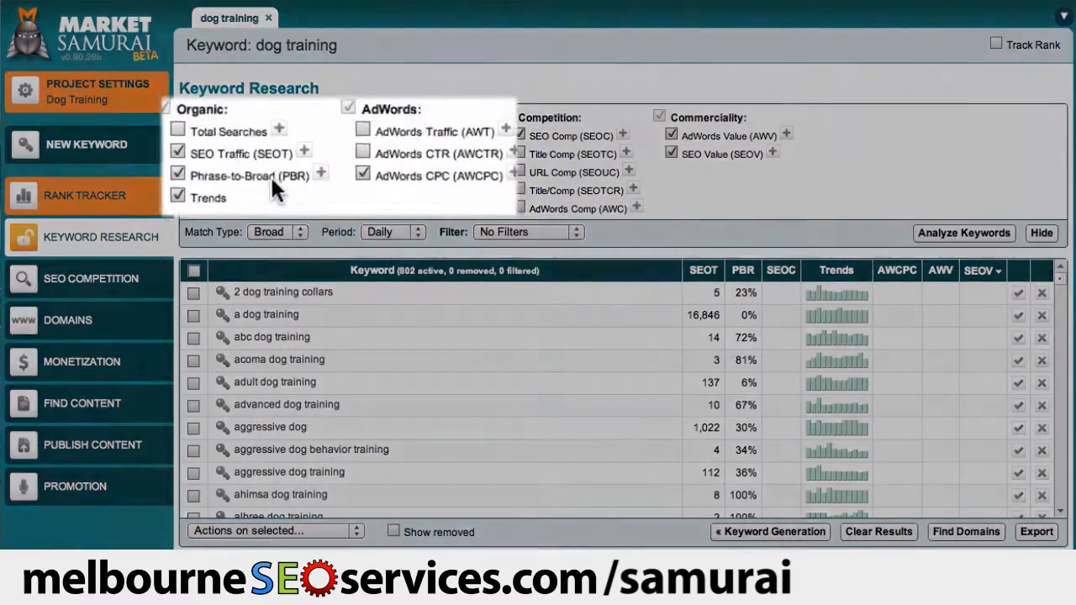
{"action": "mouse_move", "coordinate": [280, 176]}
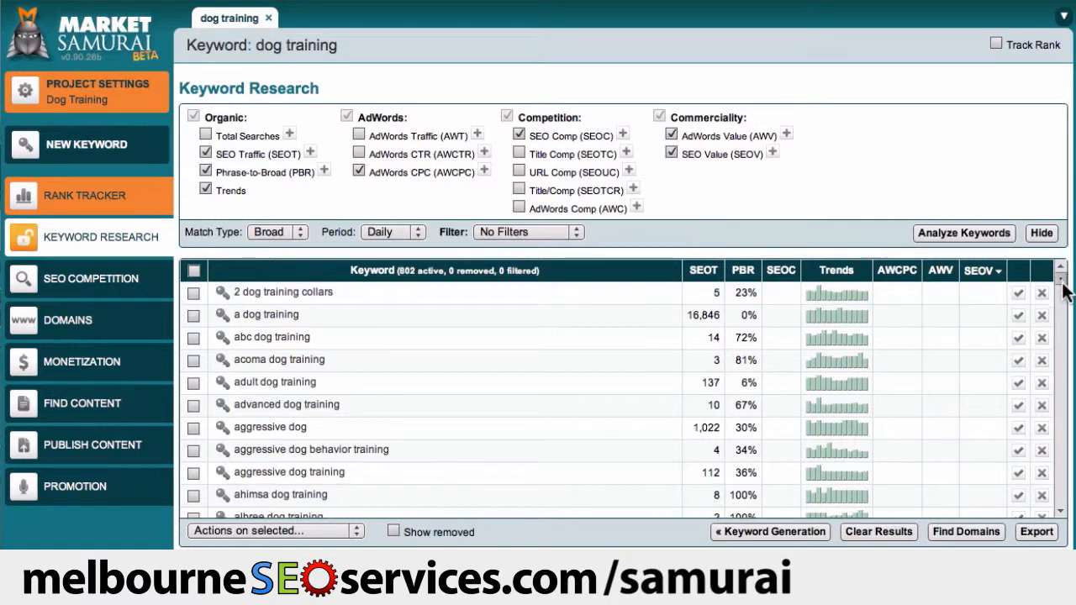
{"action": "scroll", "coordinate": [1062, 307], "scroll_direction": "down", "scroll_amount": 1}
{"action": "left_click_drag", "start_coordinate": [1062, 307], "coordinate": [1062, 332]}
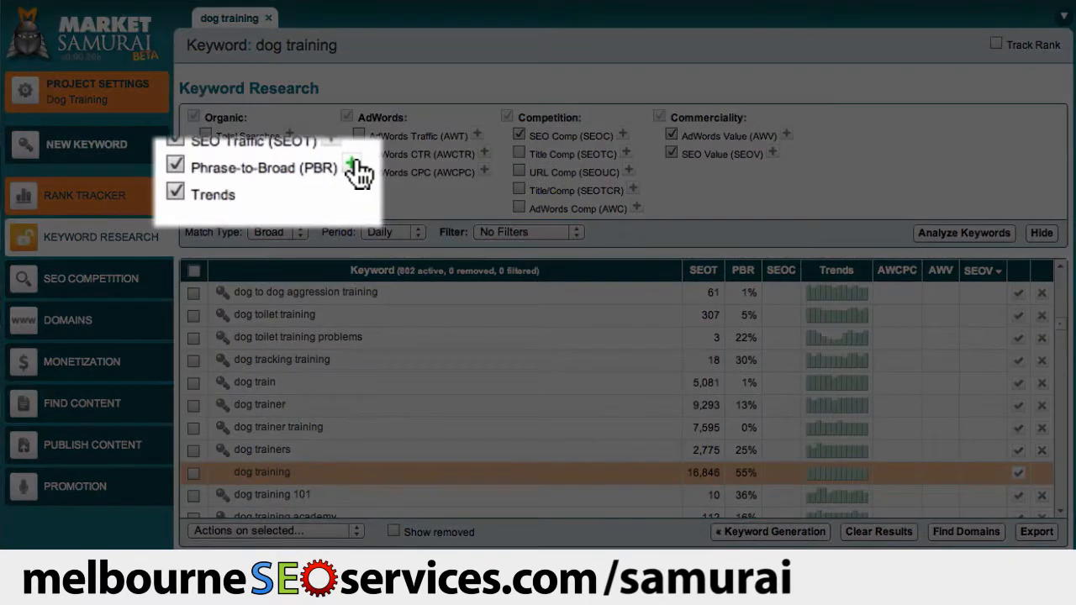
{"action": "left_click", "coordinate": [353, 166]}
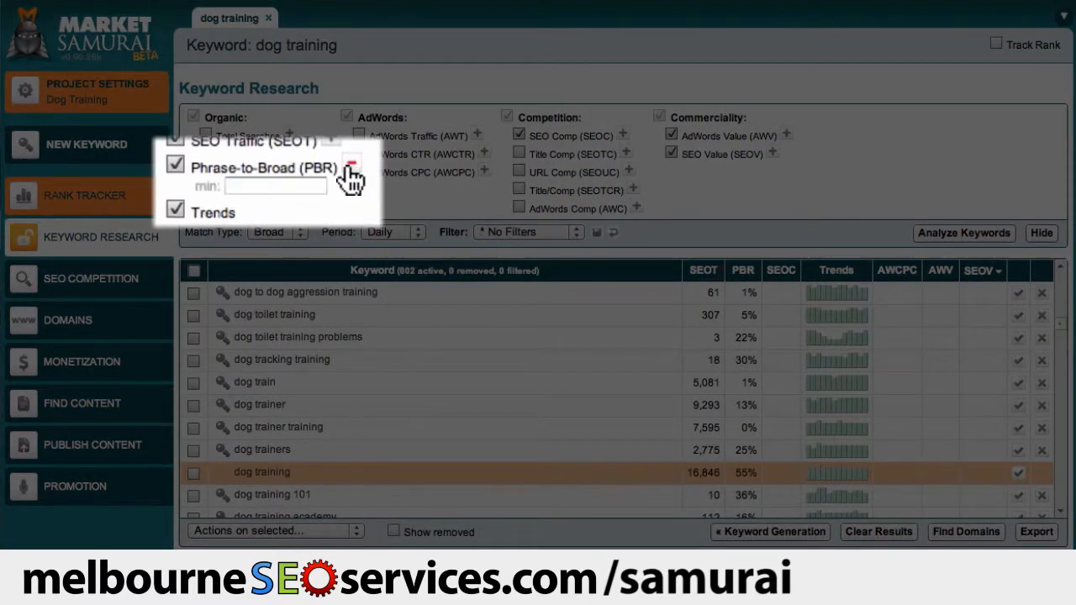
{"action": "left_click", "coordinate": [294, 187]}
{"action": "type", "text": "15"}
{"action": "key", "text": "Tab"}
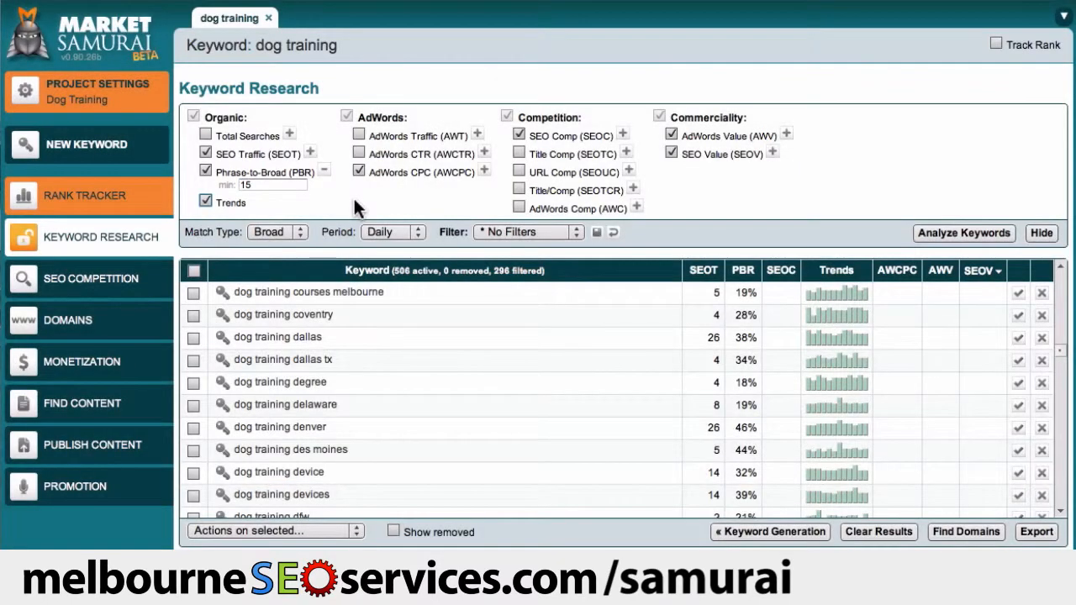